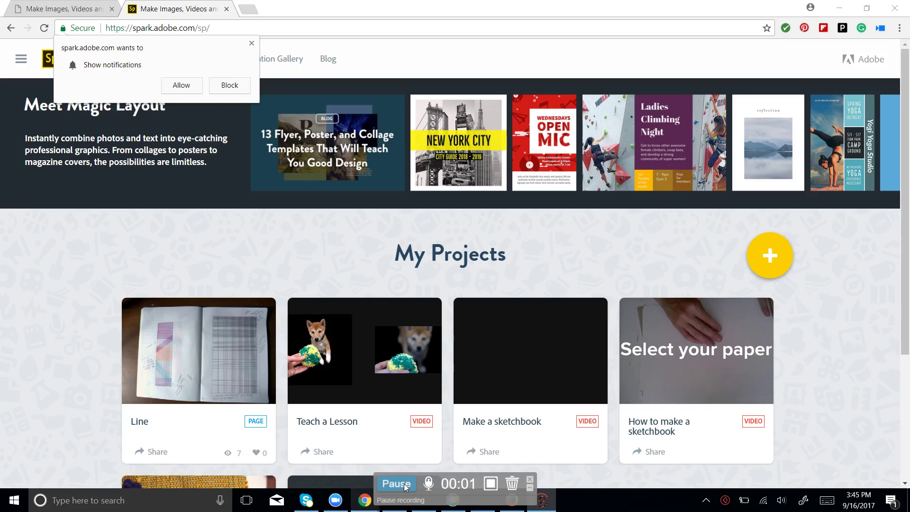
Step: Dismiss Chrome's 'Show notifications' prompt and look over the My Projects list
left_click(252, 44)
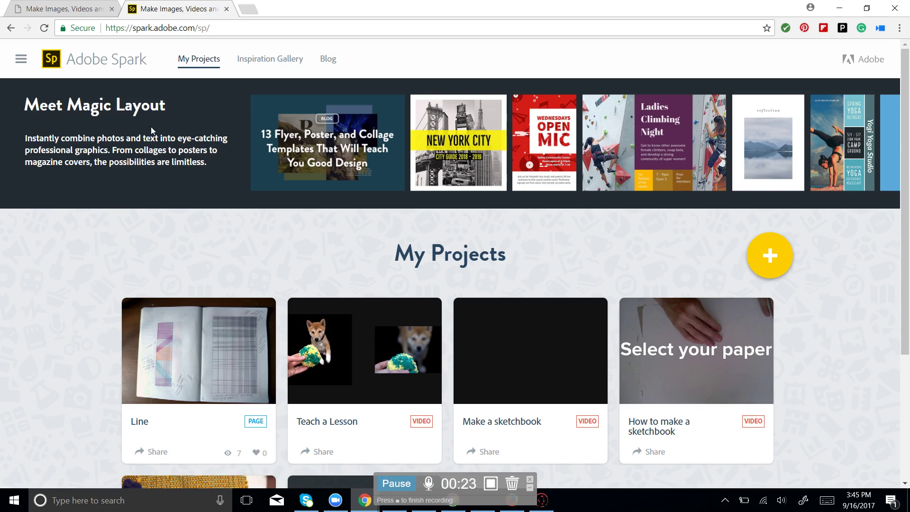
scroll(325, 361, "down", 1)
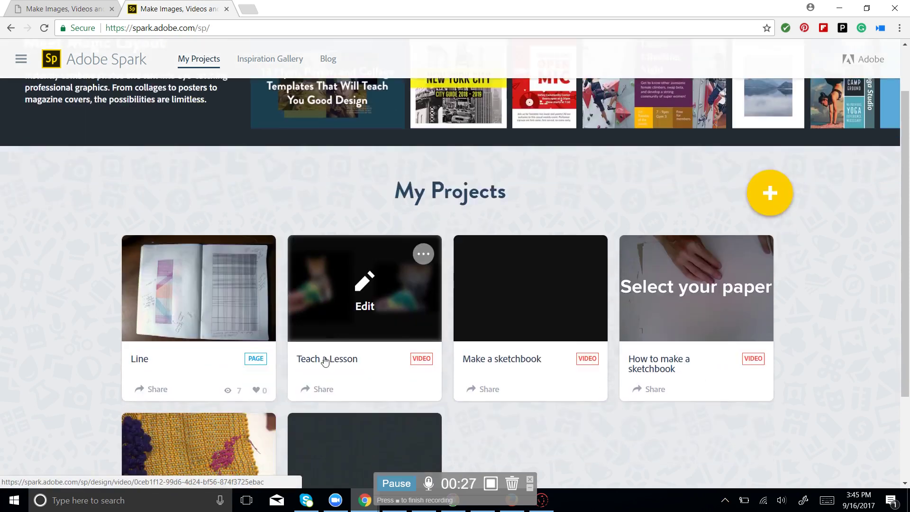
scroll(325, 360, "down", 2)
scroll(325, 361, "up", 3)
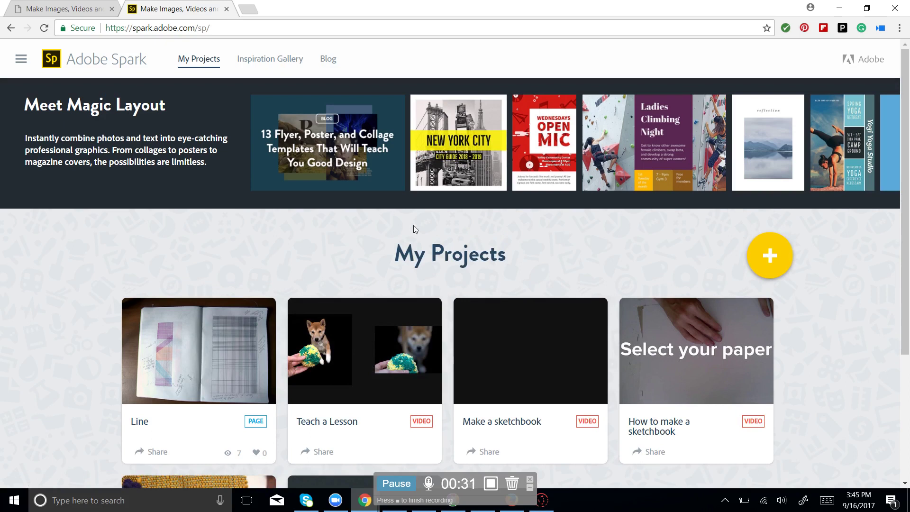
Step: Start a new project from My Projects to reach the Post, Page or Video chooser
left_click(775, 267)
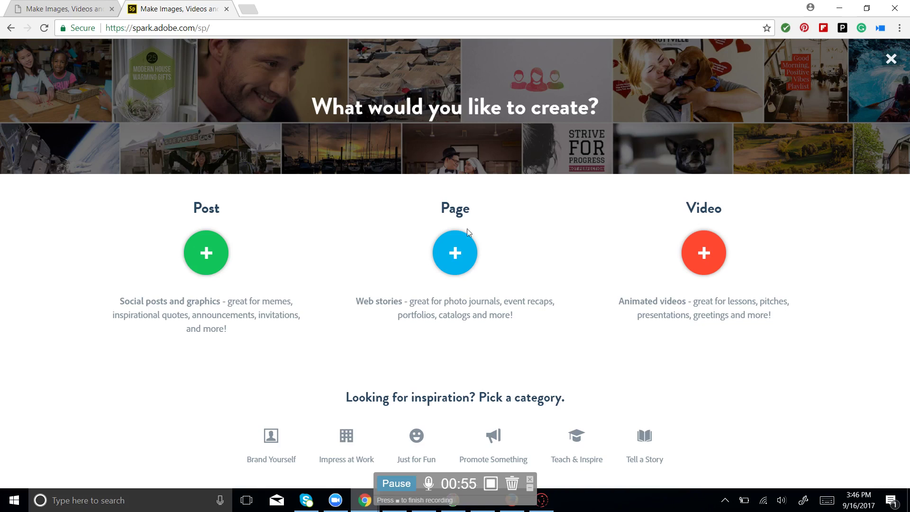
Step: Create a blank Page, view its addable content blocks, then return to the Line story tab
left_click(459, 259)
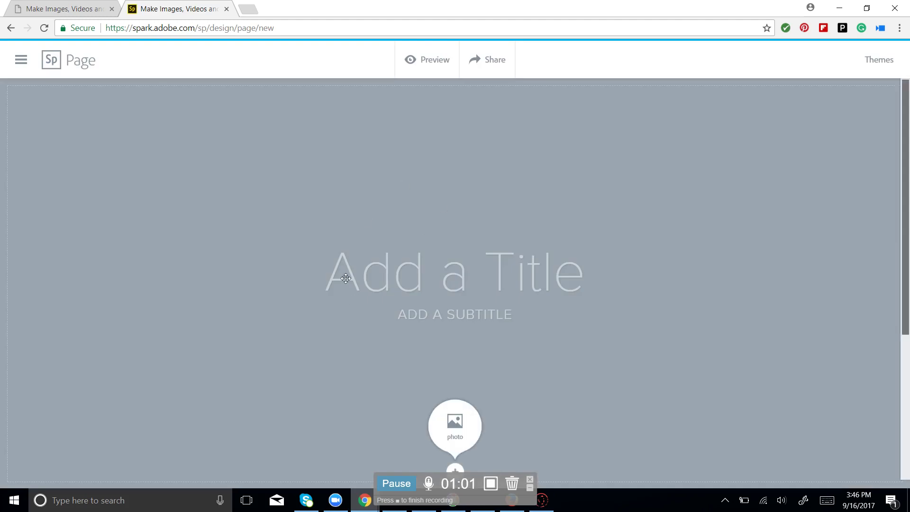
scroll(434, 298, "down", 3)
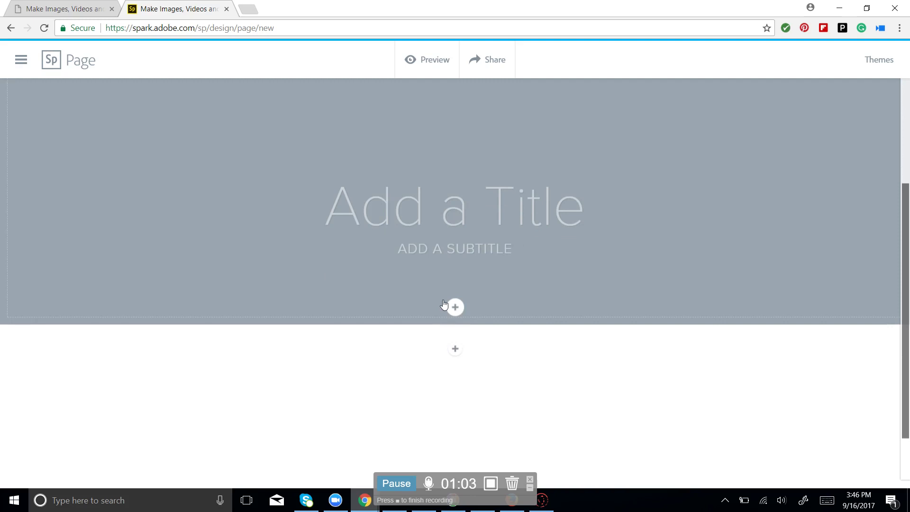
left_click(456, 349)
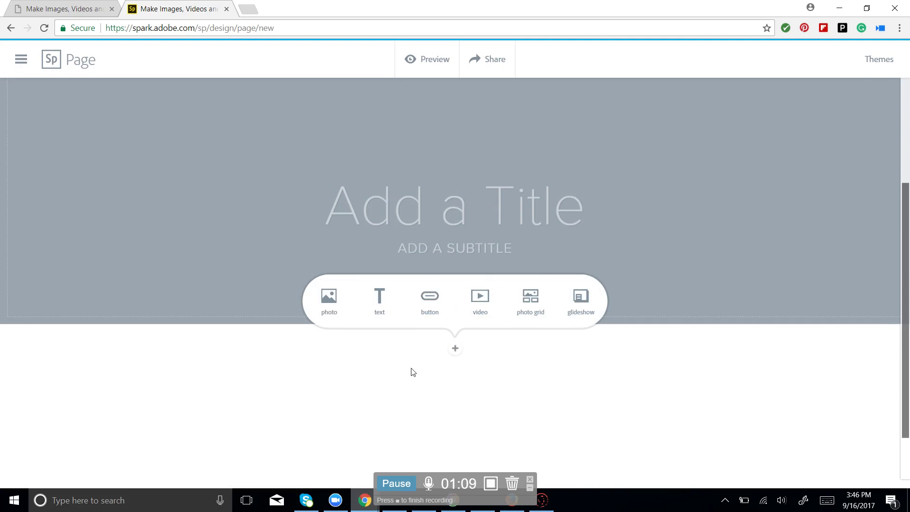
scroll(559, 369, "down", 1)
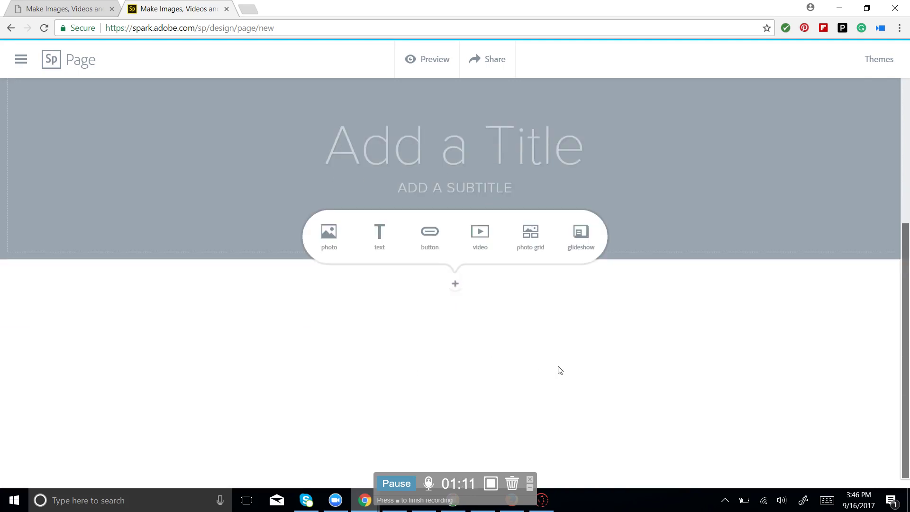
scroll(559, 370, "up", 2)
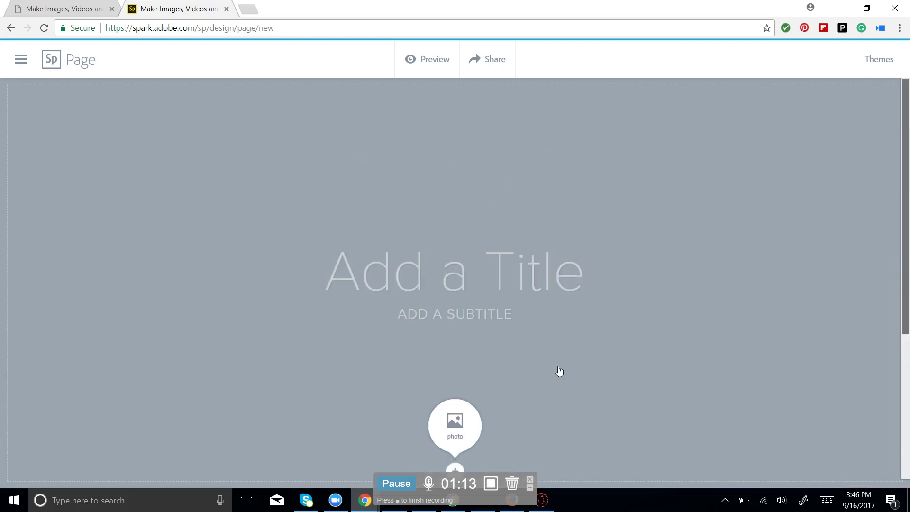
left_click(74, 9)
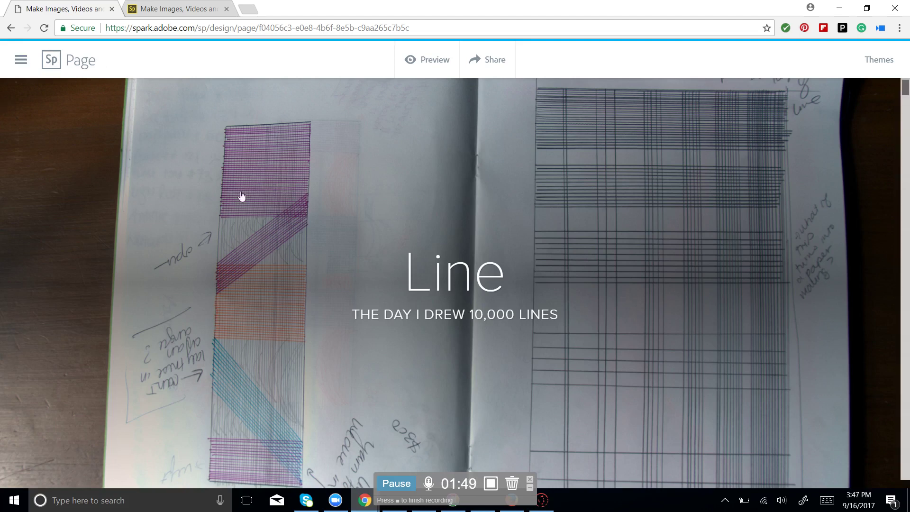
scroll(258, 243, "down", 2)
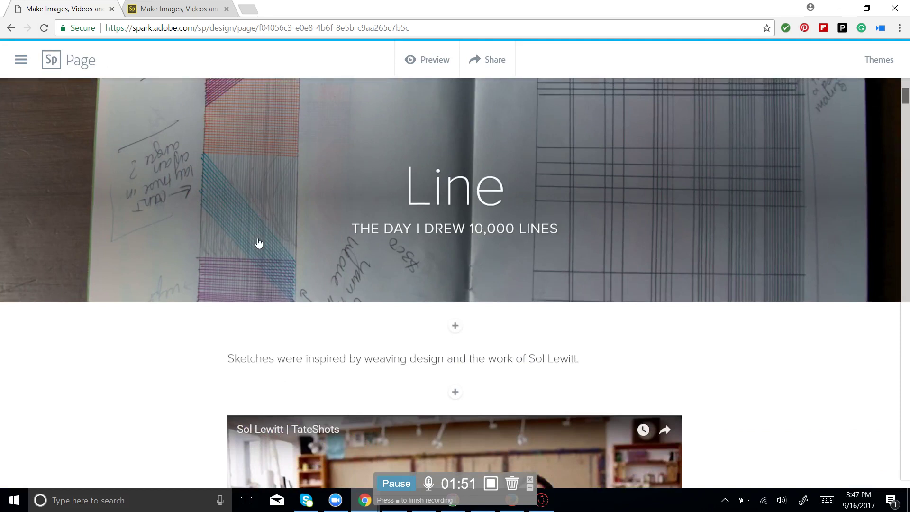
scroll(258, 243, "down", 3)
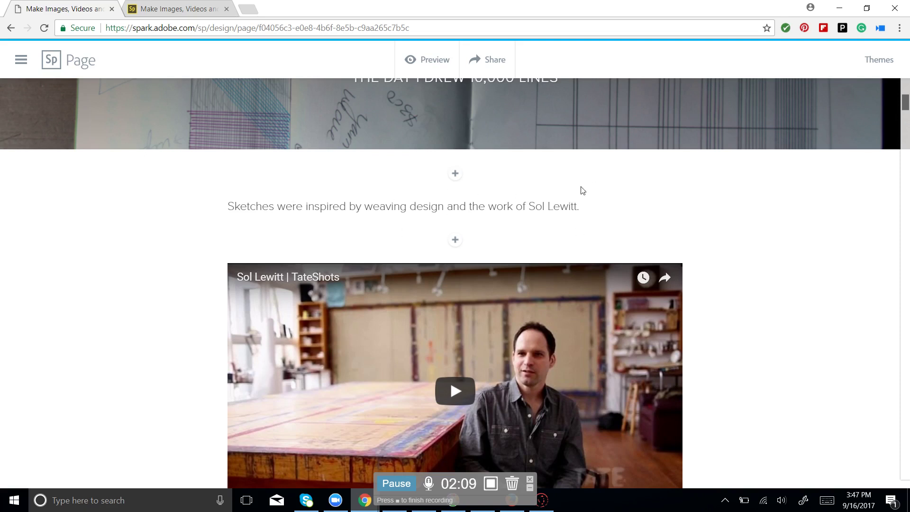
scroll(736, 235, "down", 1)
scroll(736, 235, "down", 1)
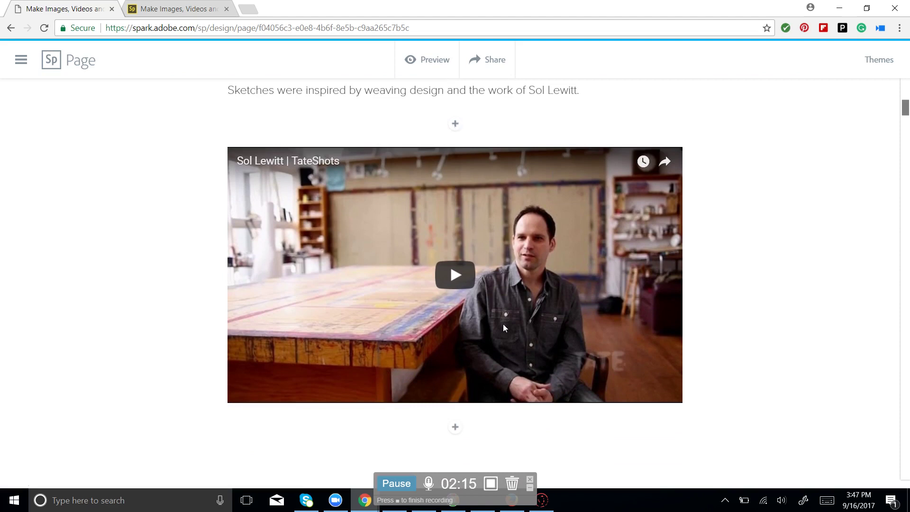
scroll(502, 323, "down", 1)
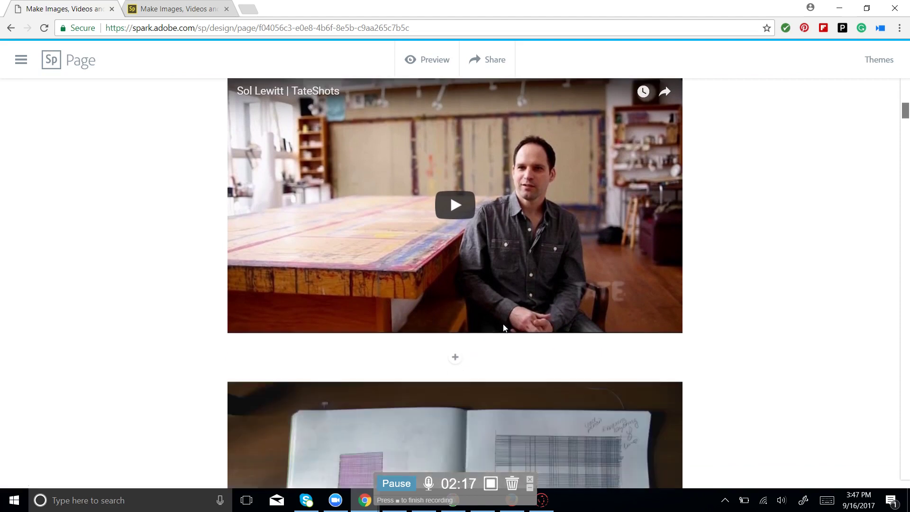
scroll(495, 255, "up", 2)
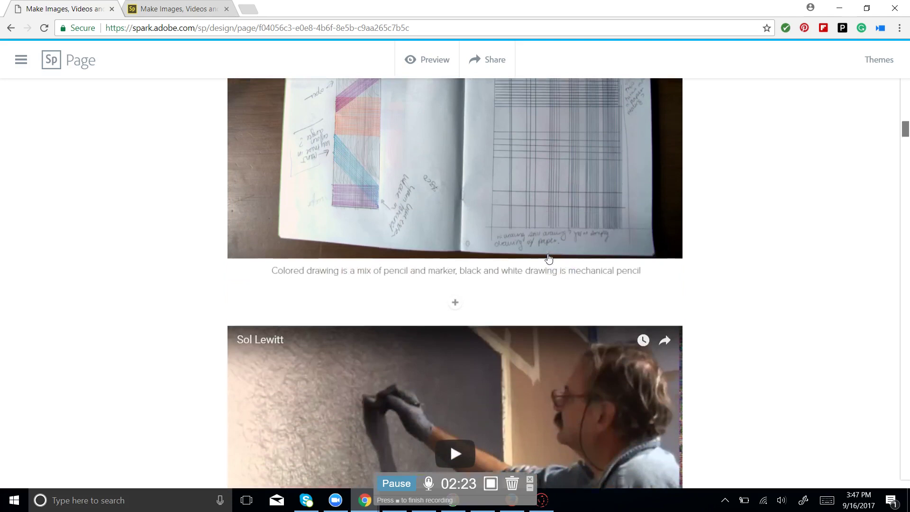
scroll(548, 259, "down", 3)
scroll(365, 352, "down", 7)
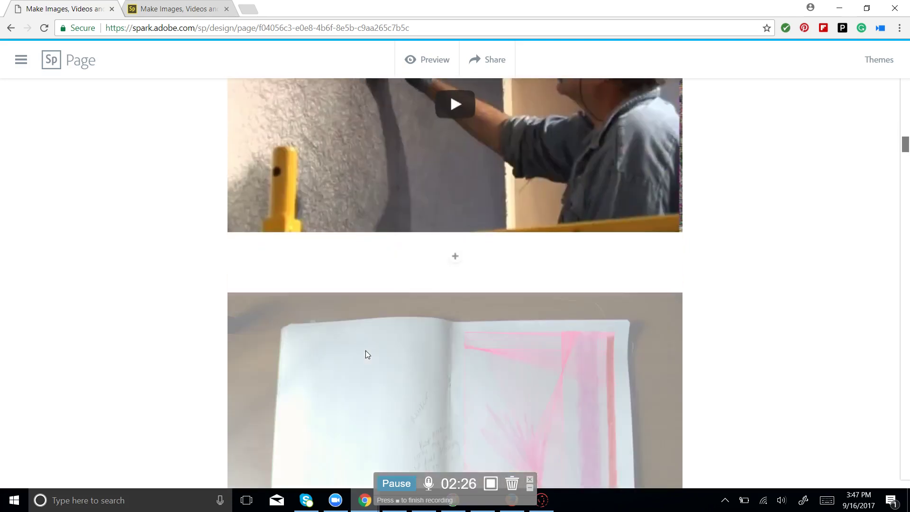
scroll(365, 353, "down", 2)
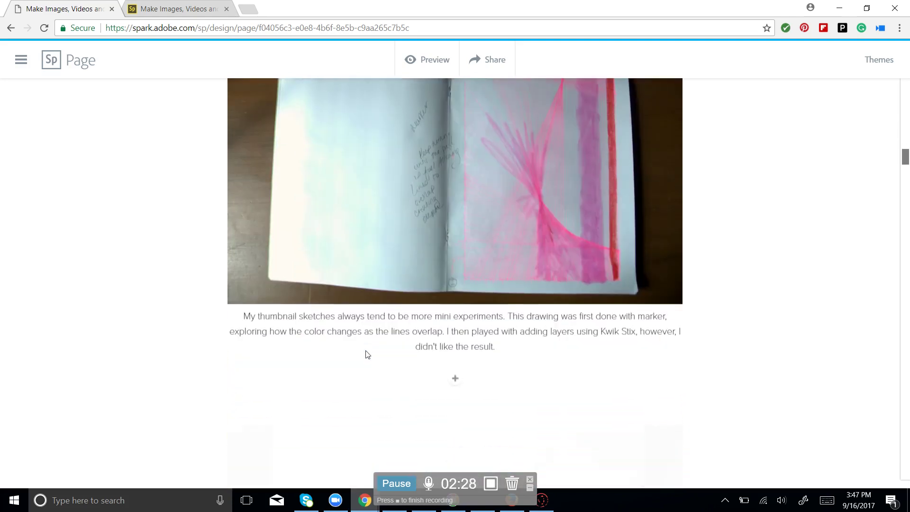
scroll(470, 330, "down", 6)
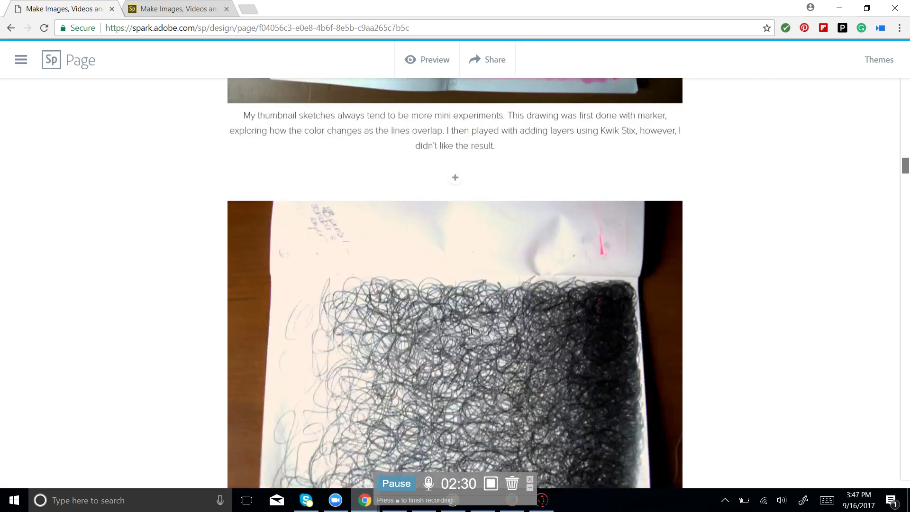
scroll(422, 264, "down", 8)
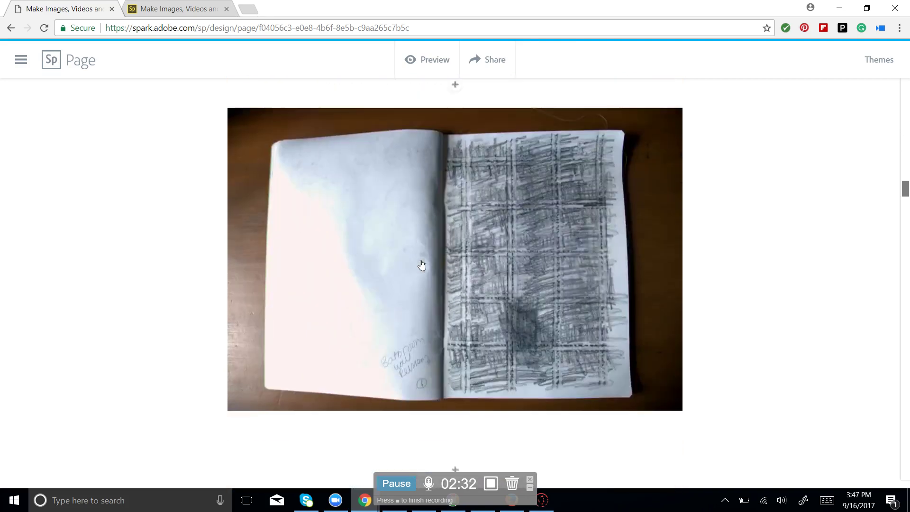
scroll(422, 264, "down", 5)
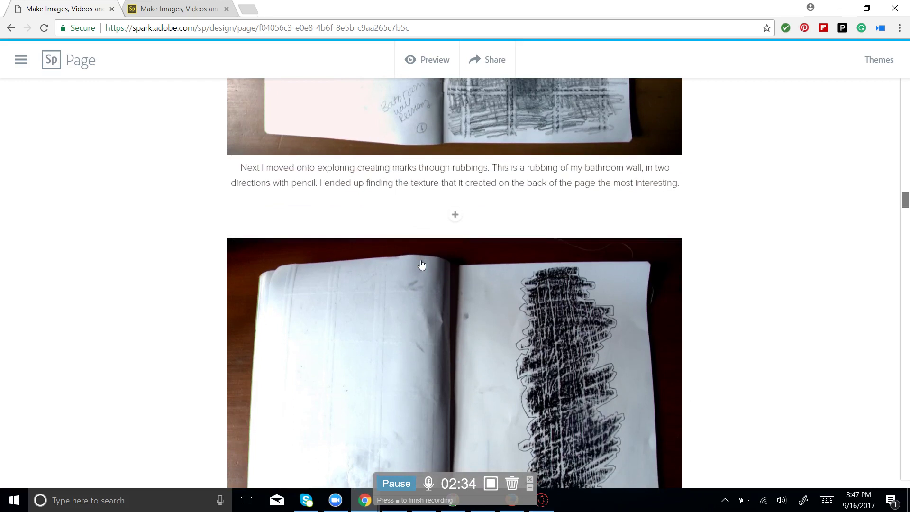
scroll(422, 264, "up", 1)
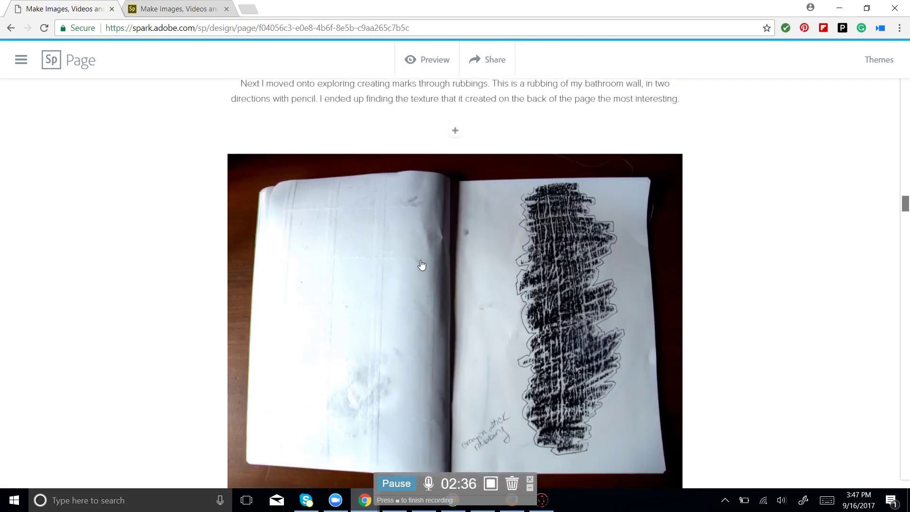
scroll(422, 264, "down", 5)
scroll(421, 264, "up", 6)
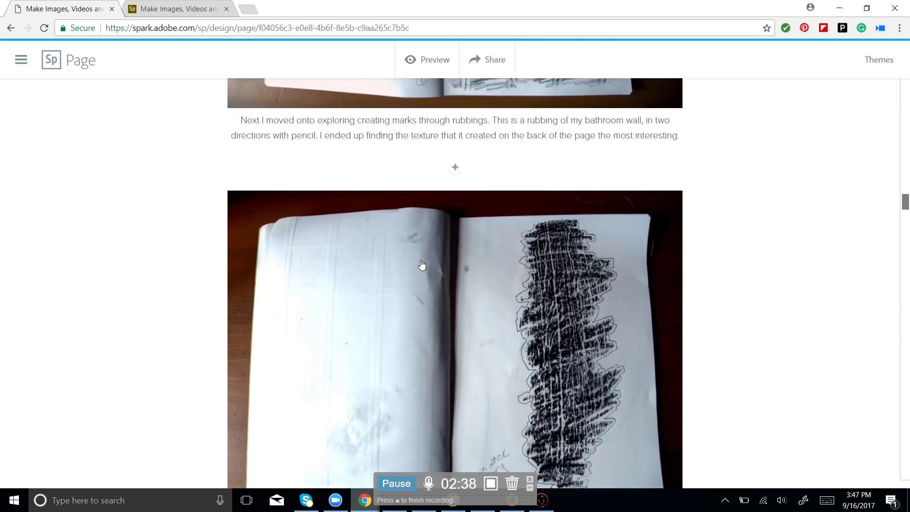
scroll(422, 264, "down", 10)
scroll(422, 264, "down", 4)
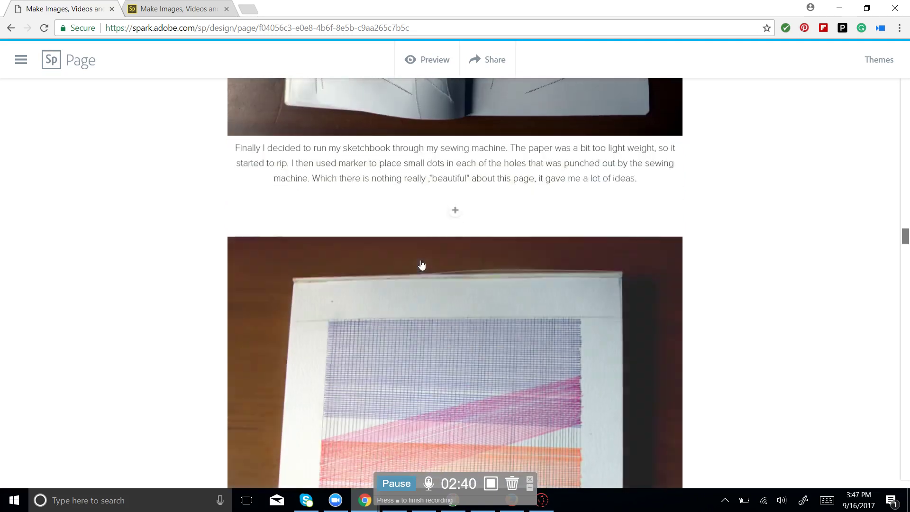
scroll(422, 264, "down", 4)
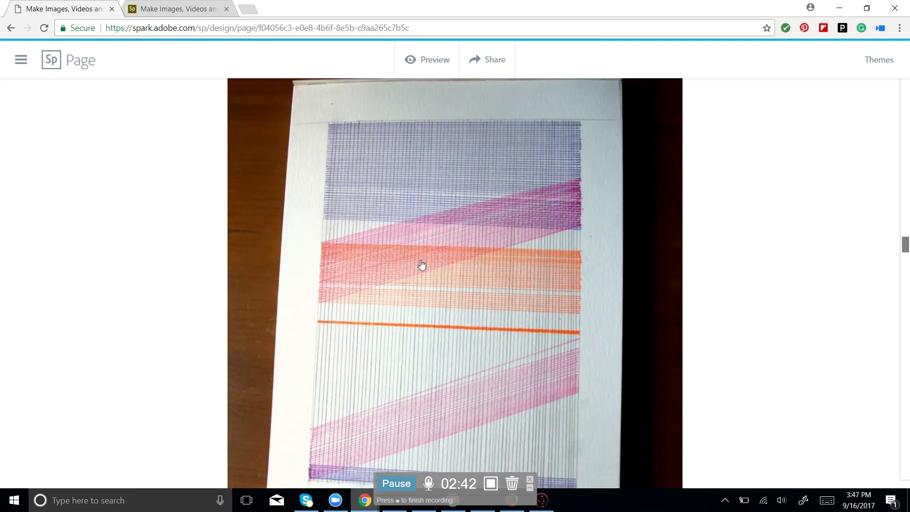
scroll(422, 264, "down", 6)
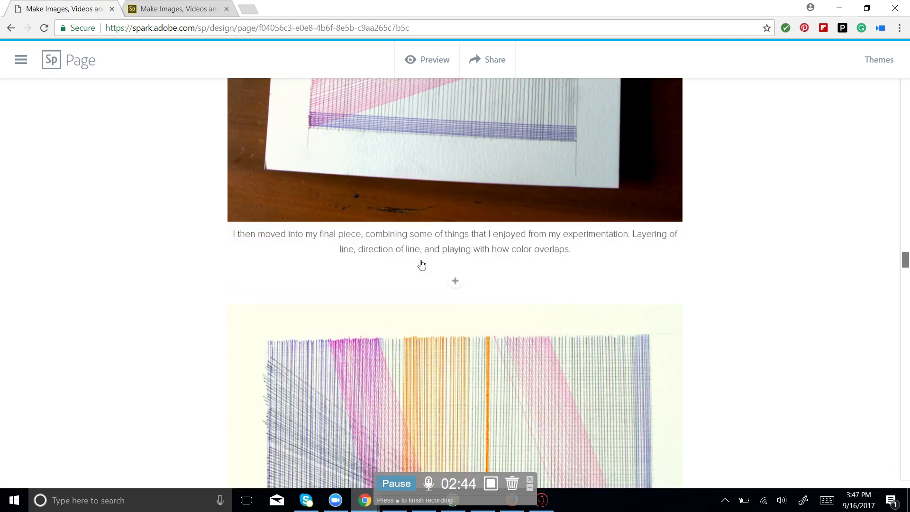
scroll(422, 265, "down", 12)
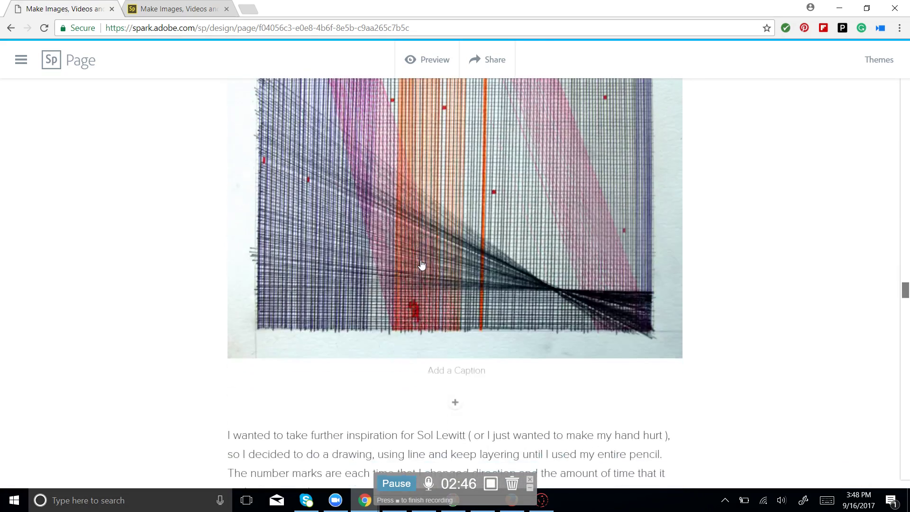
scroll(422, 264, "down", 4)
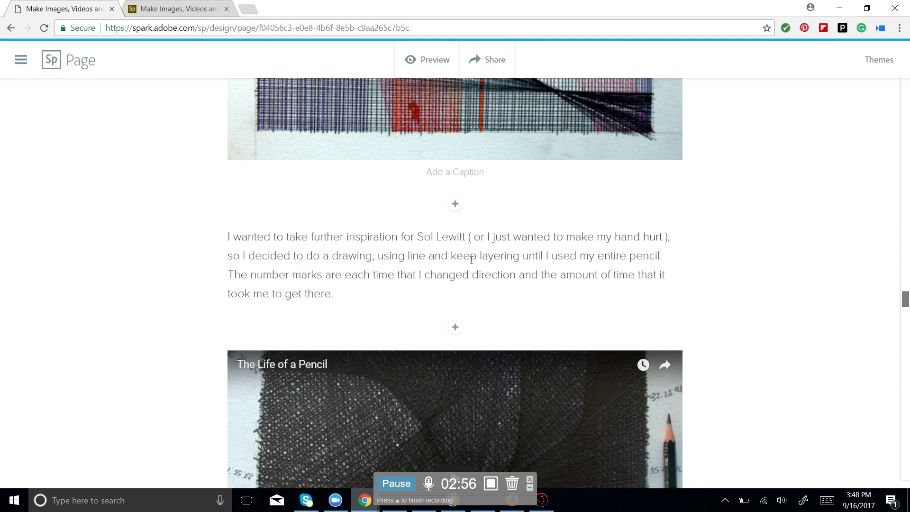
scroll(471, 260, "down", 4)
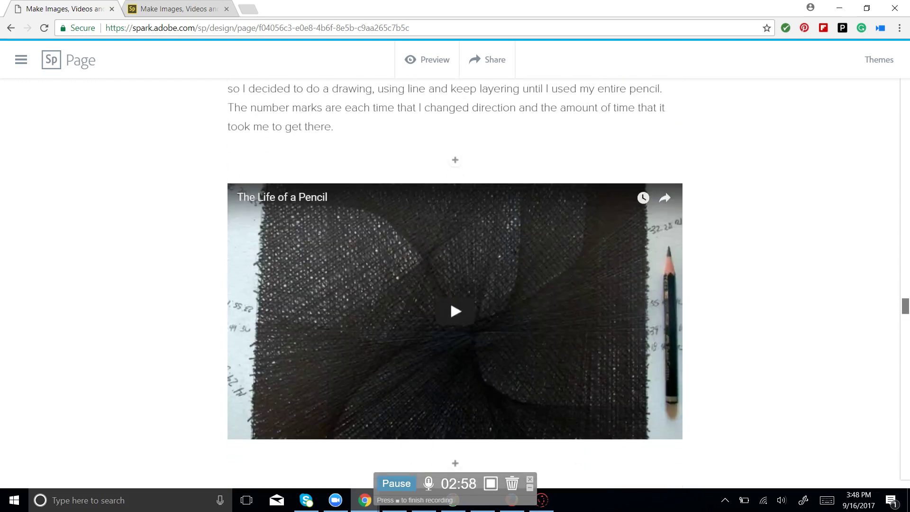
scroll(725, 244, "down", 2)
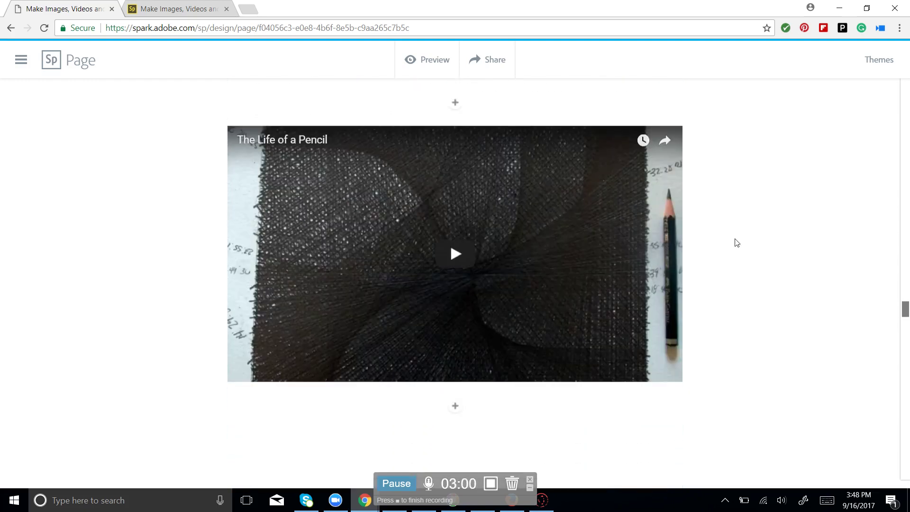
left_click(459, 241)
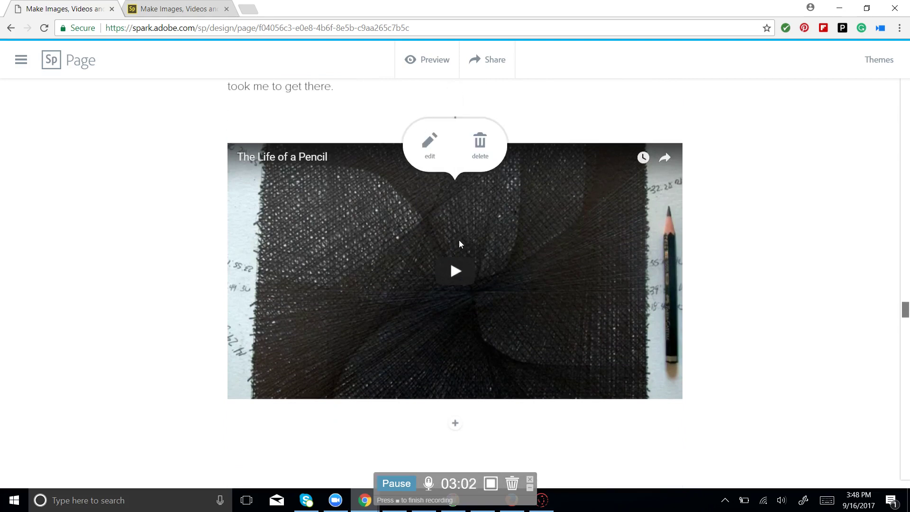
left_click(456, 273)
left_click(456, 272)
left_click(457, 272)
scroll(456, 272, "down", 2)
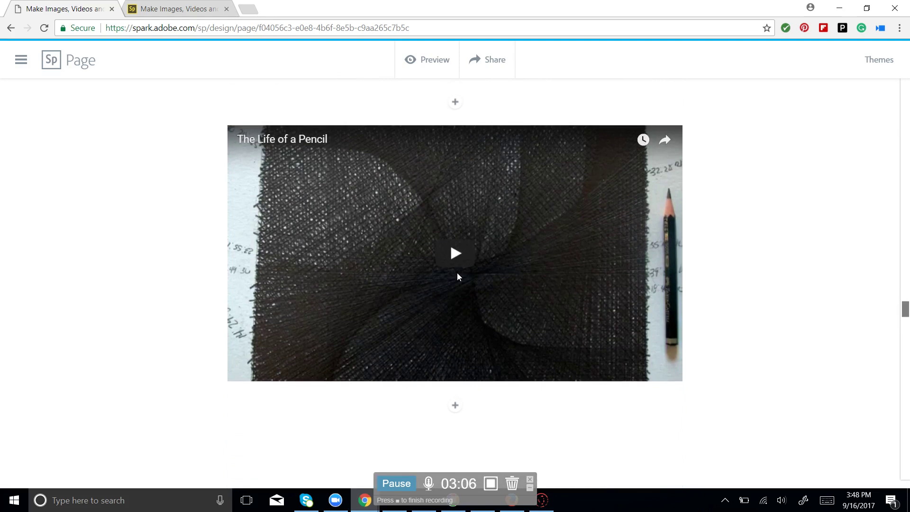
scroll(458, 273, "down", 3)
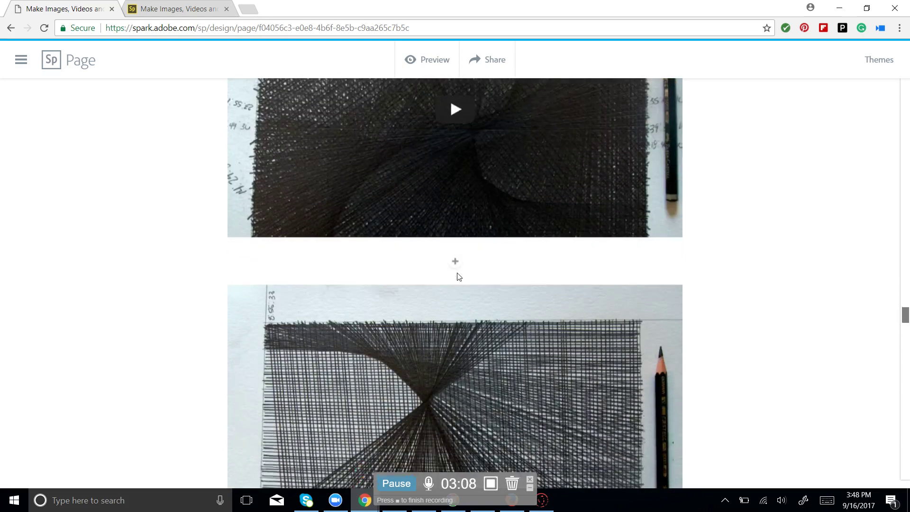
scroll(458, 277, "down", 6)
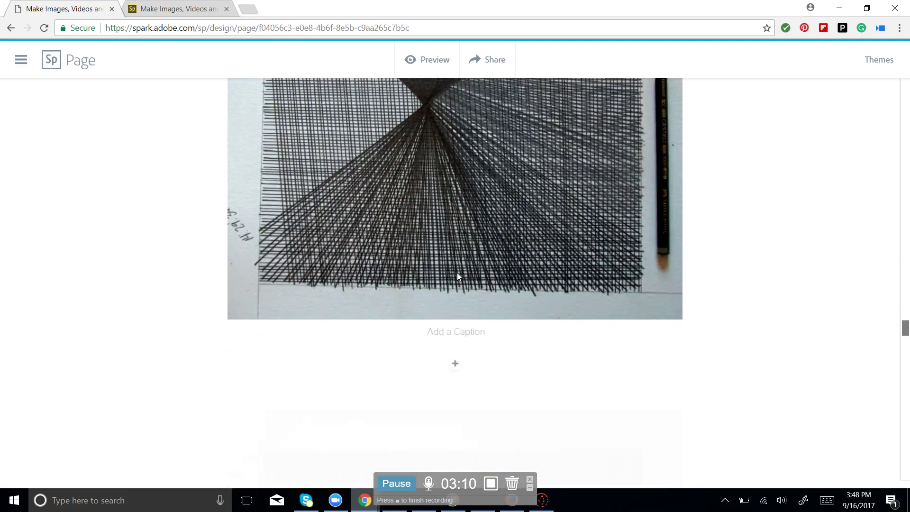
scroll(456, 272, "down", 5)
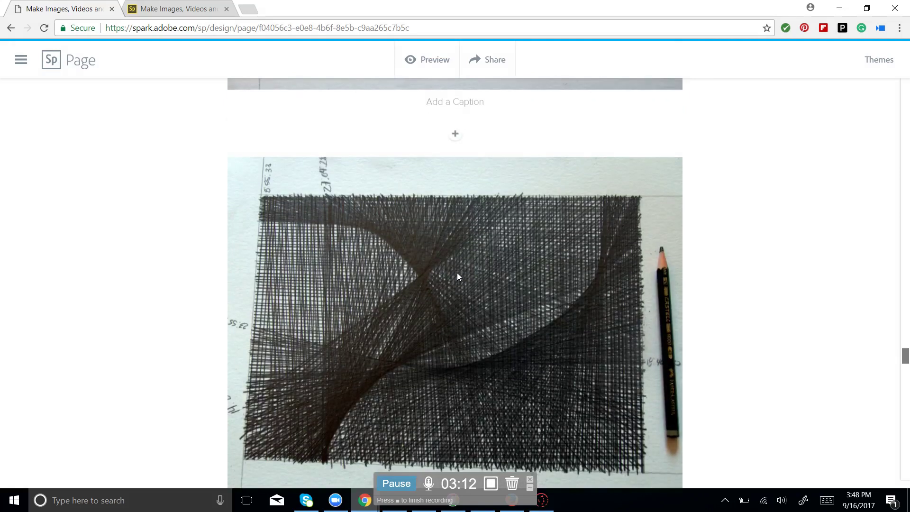
scroll(457, 276, "down", 15)
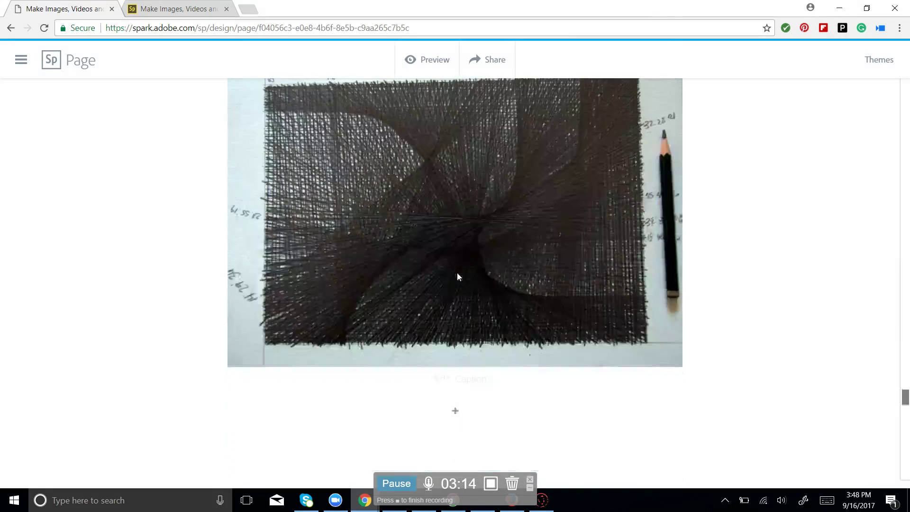
scroll(457, 274, "down", 15)
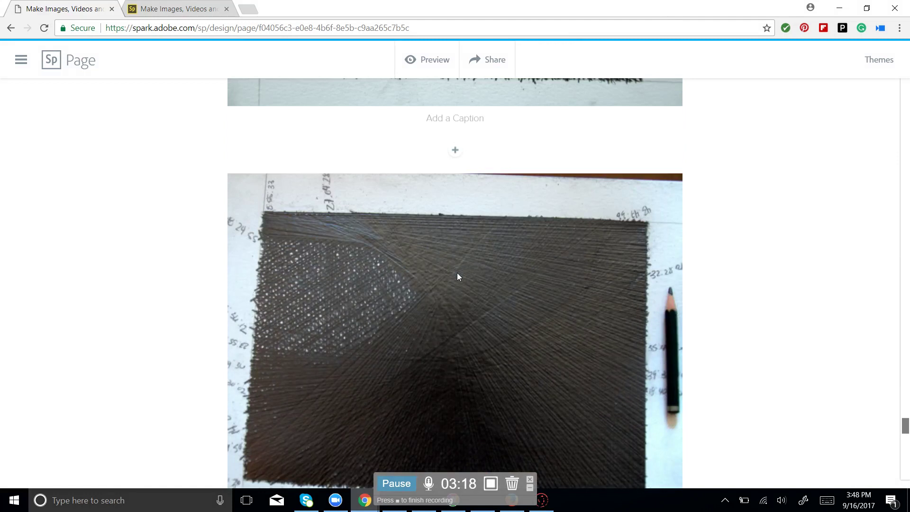
scroll(458, 277, "down", 2)
scroll(456, 273, "down", 8)
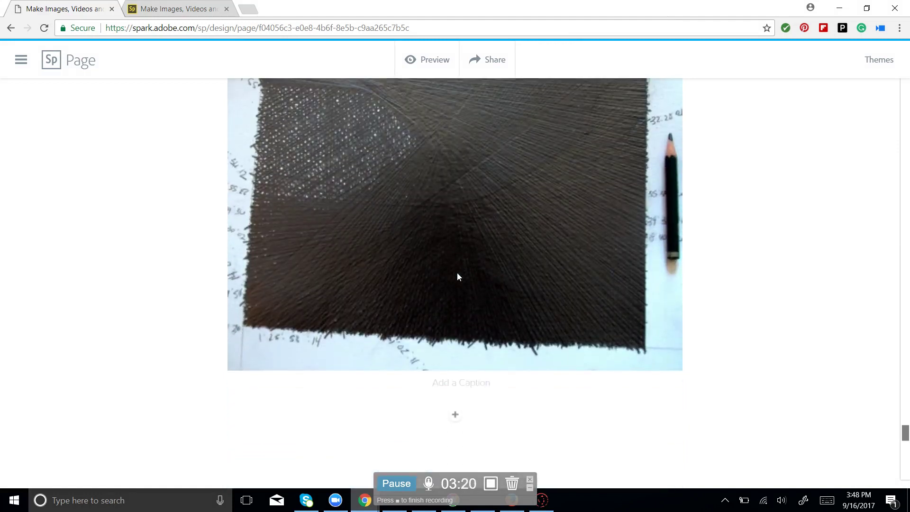
scroll(458, 277, "down", 12)
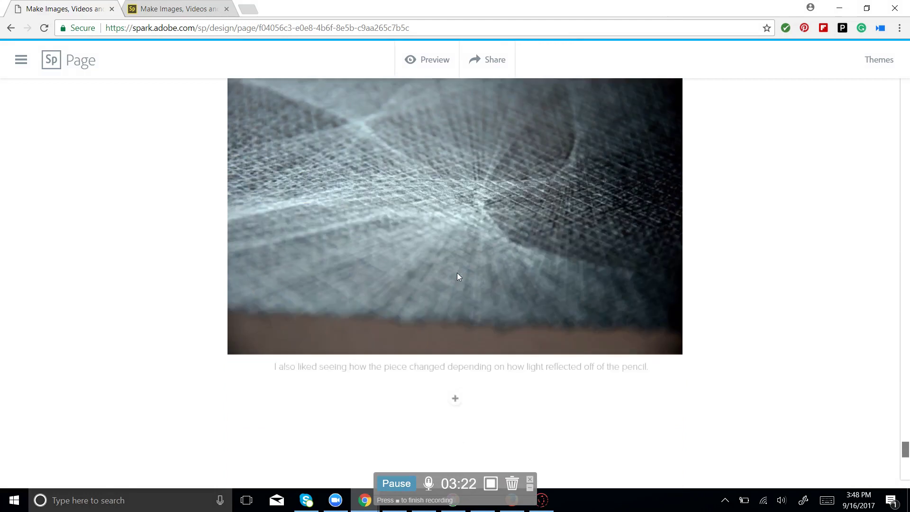
mouse_move(457, 277)
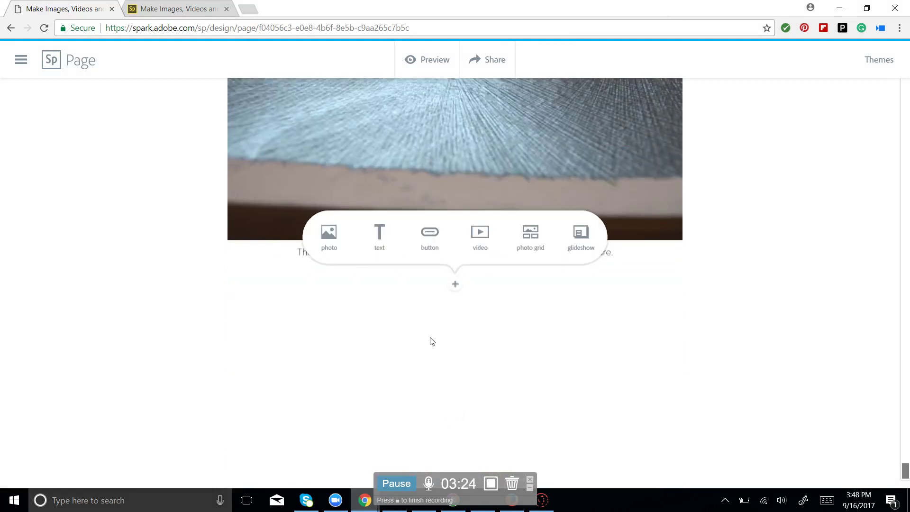
scroll(785, 214, "up", 15)
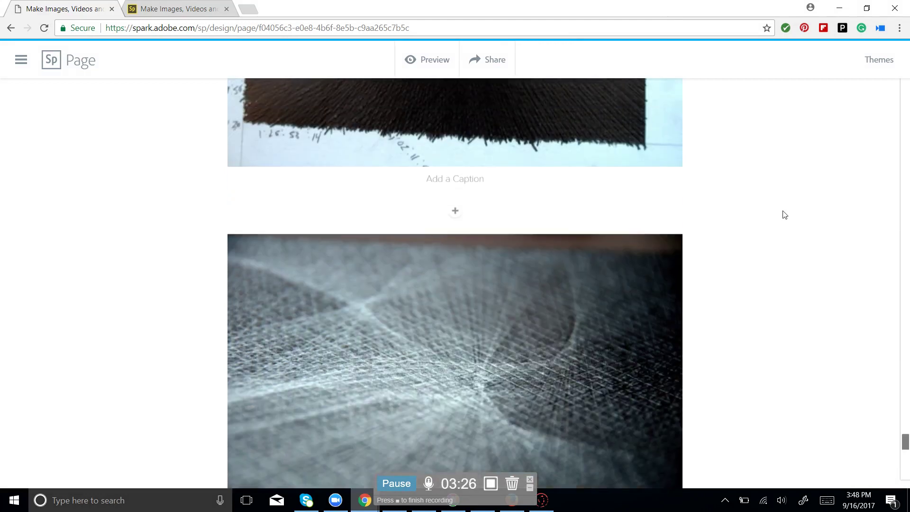
scroll(784, 214, "down", 5)
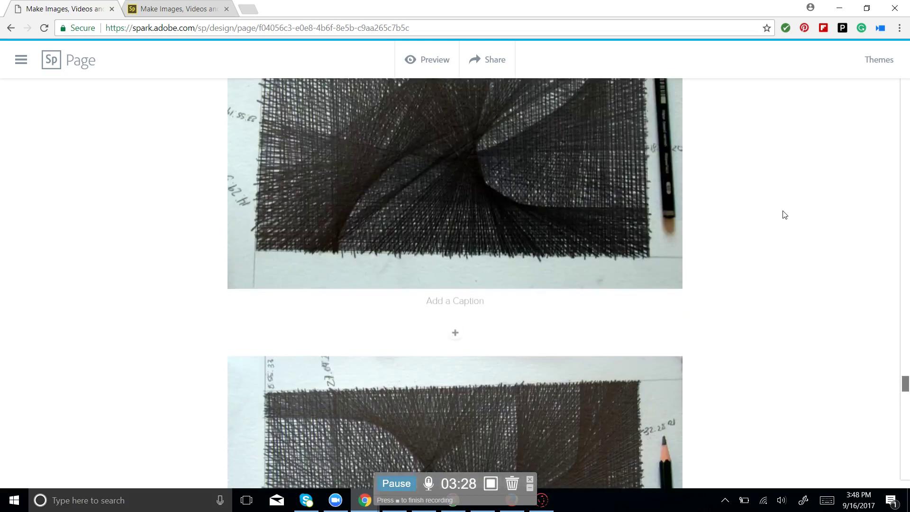
scroll(784, 215, "up", 10)
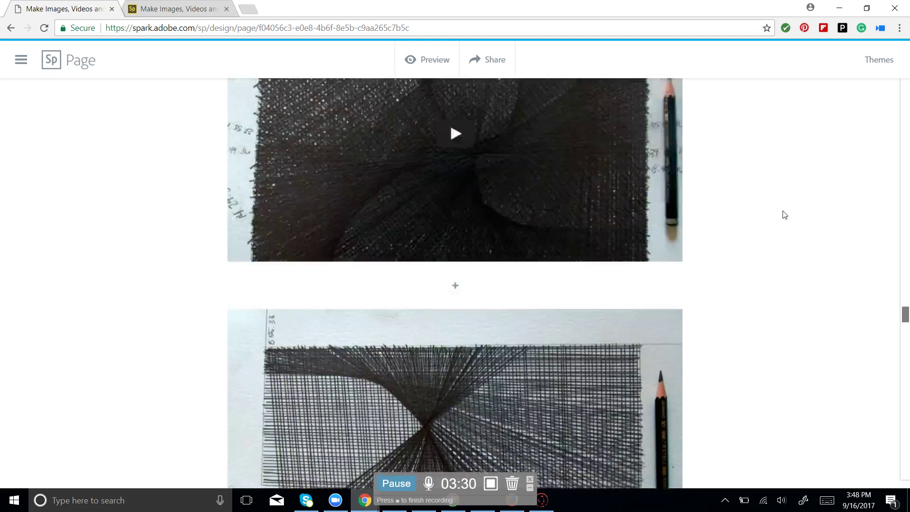
scroll(785, 214, "up", 10)
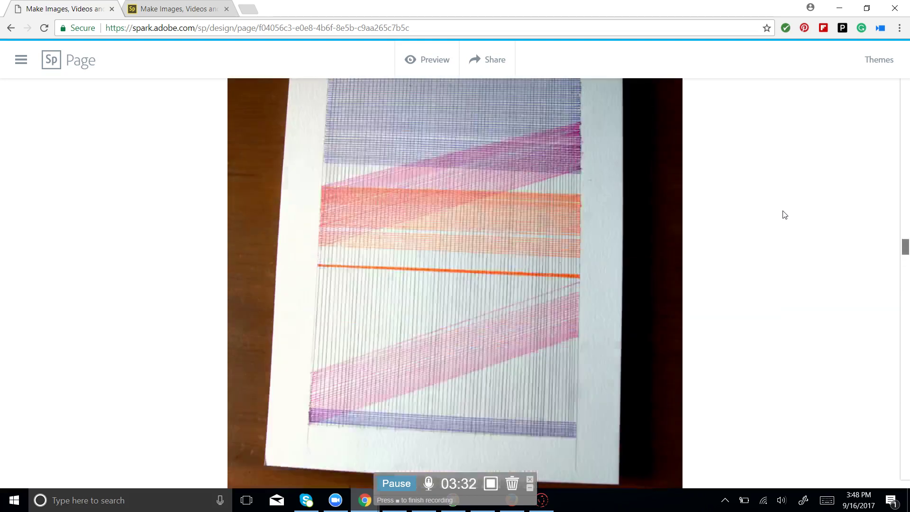
scroll(784, 215, "up", 10)
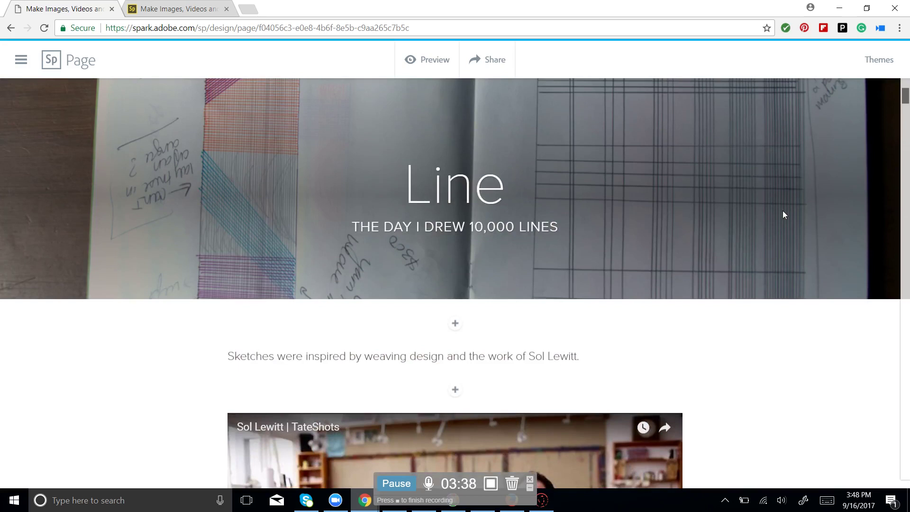
scroll(782, 215, "up", 3)
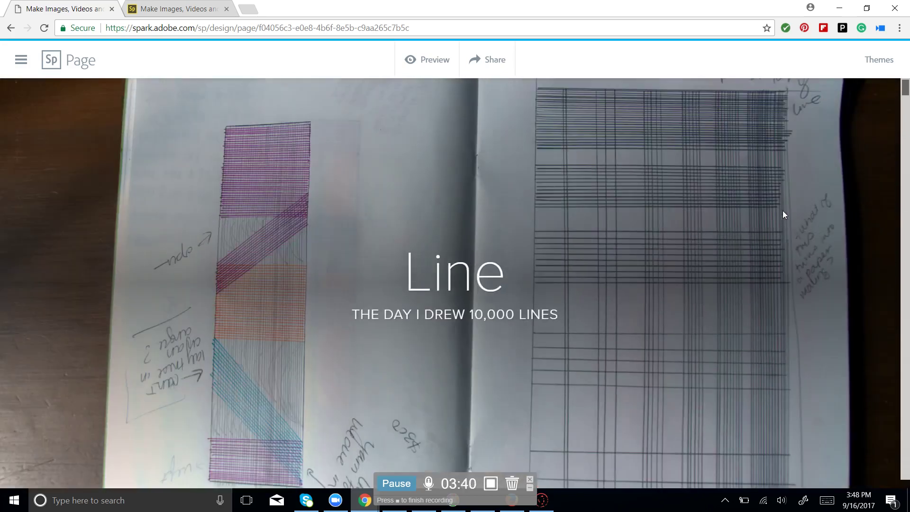